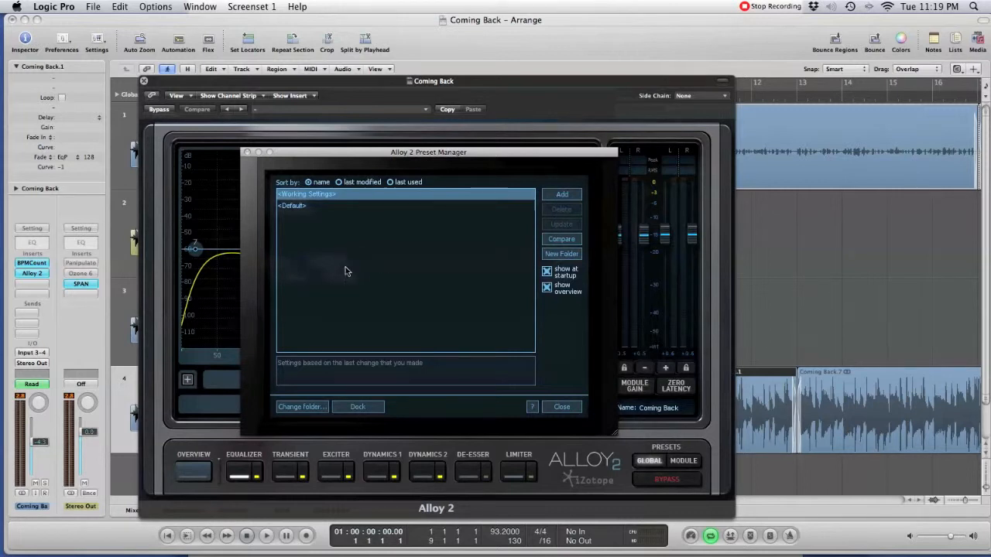
- Dismiss the preset manager, bring the global presets up again for a look, and close them
left_click(572, 404)
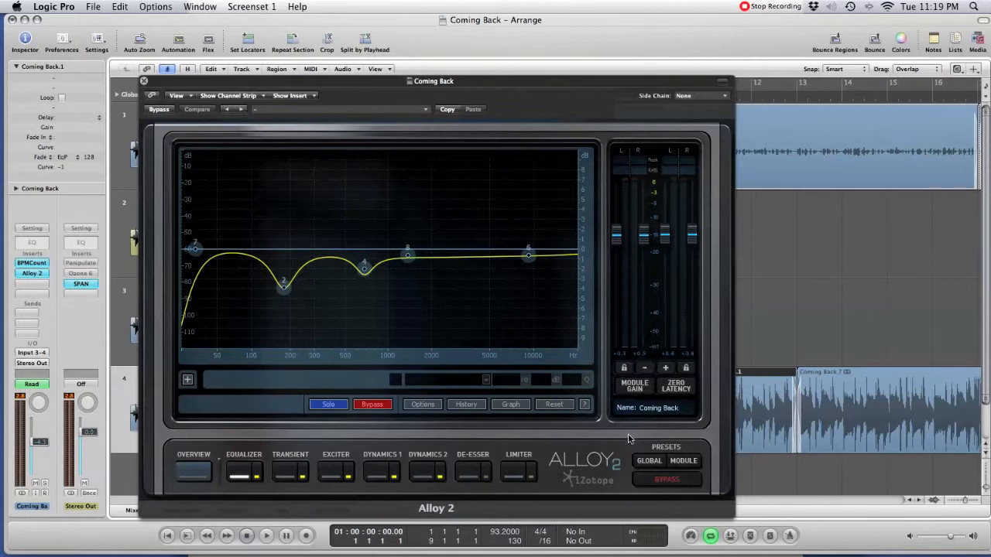
left_click(648, 461)
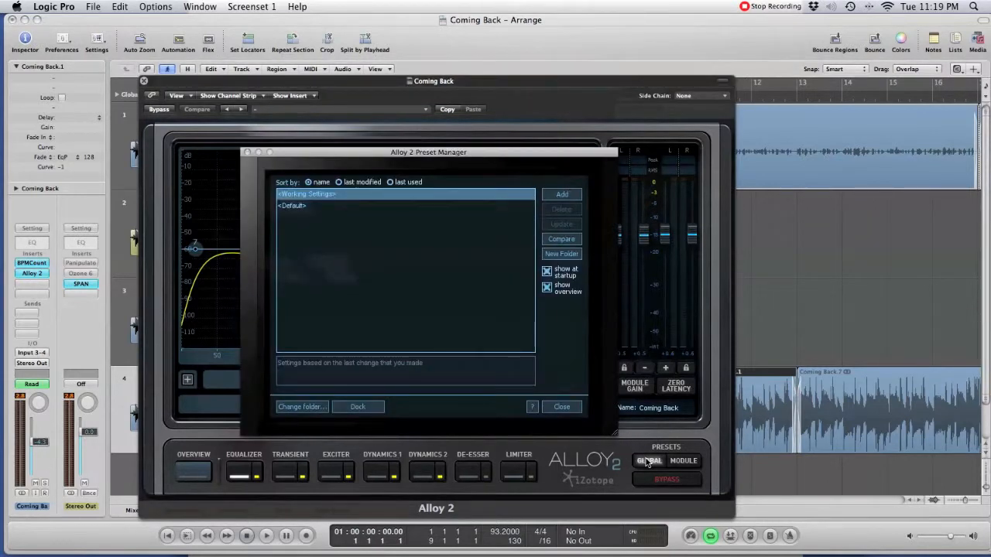
left_click(567, 406)
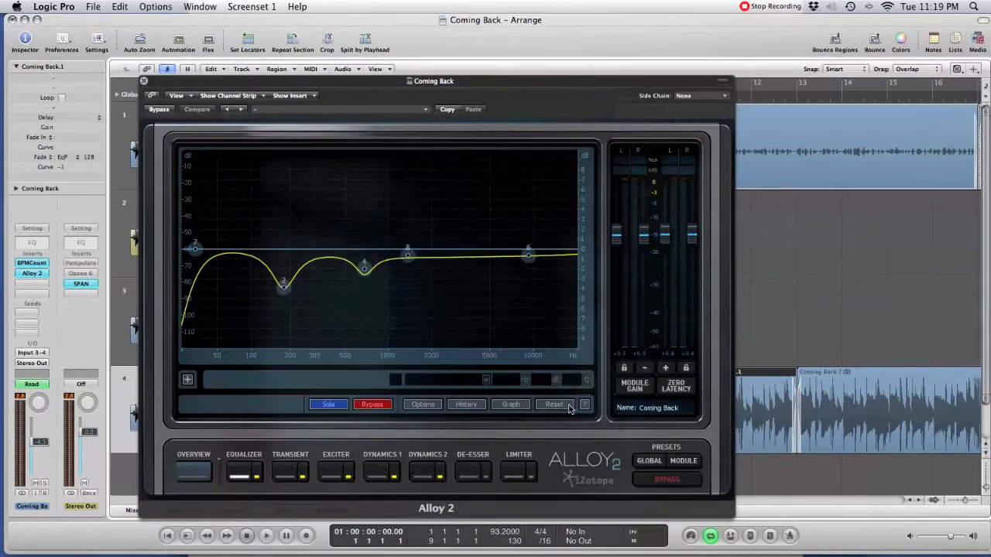
- Examine the plug-in's change history from the earliest entries to the latest, and close it
left_click(467, 406)
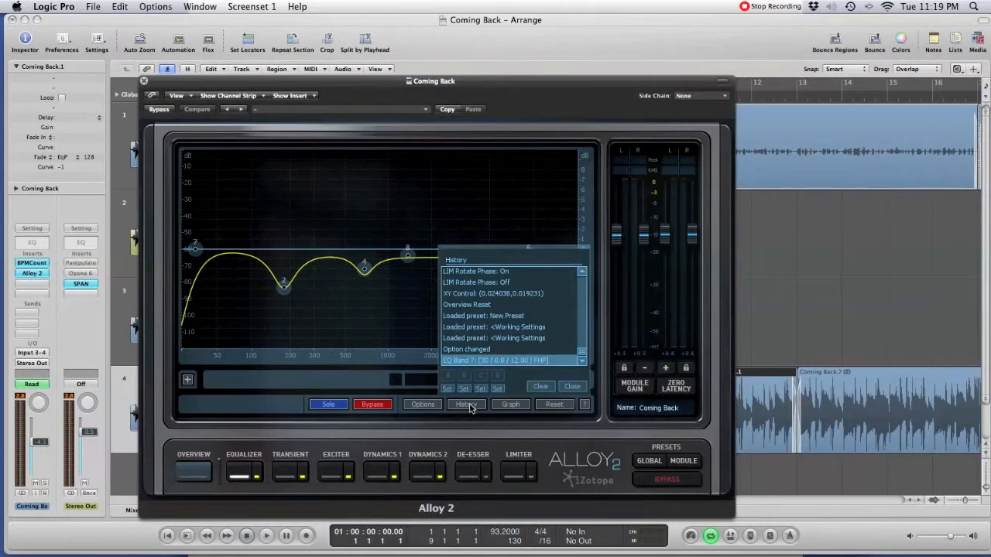
scroll(556, 353, "up", 2)
scroll(555, 354, "up", 5)
scroll(556, 354, "up", 3)
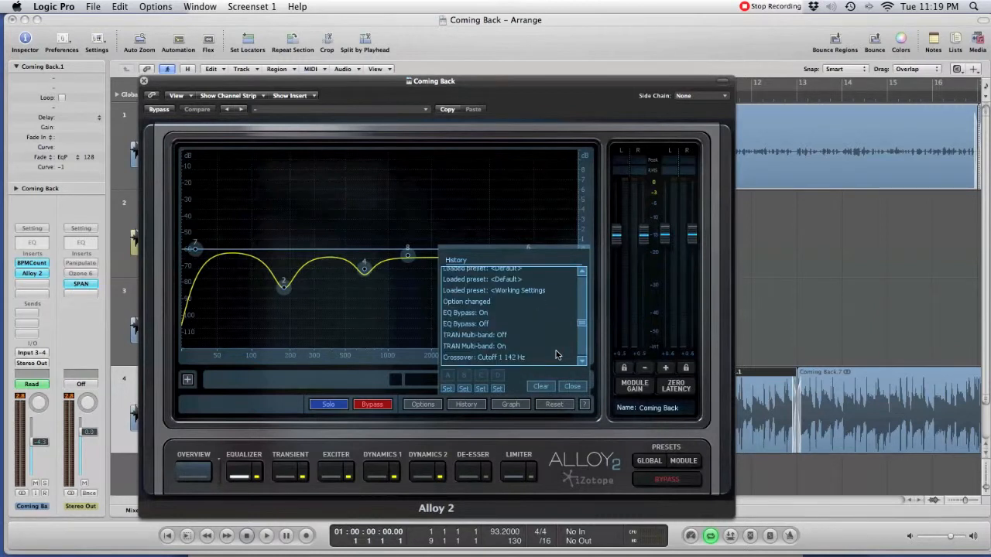
scroll(555, 354, "up", 3)
scroll(555, 354, "down", 4)
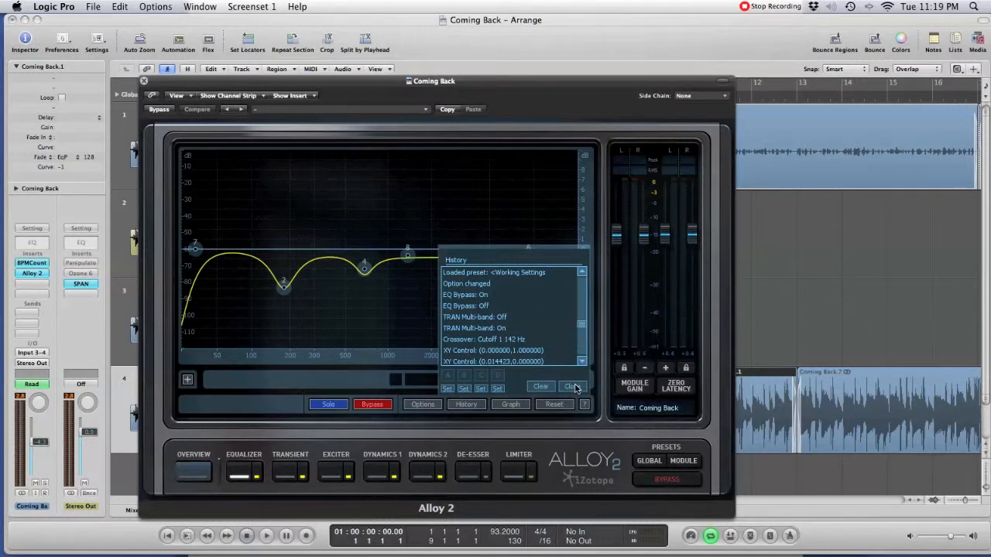
scroll(552, 352, "down", 10)
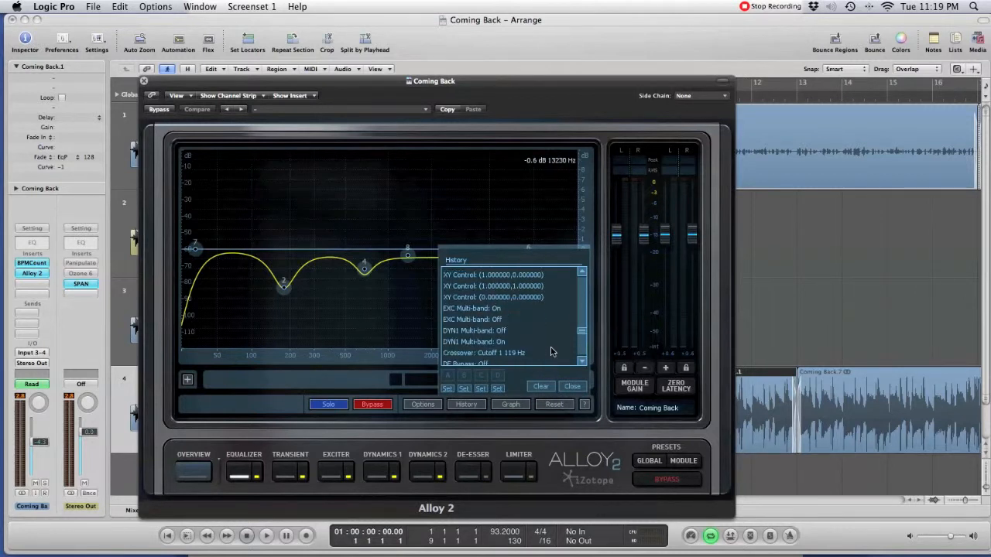
scroll(552, 352, "down", 3)
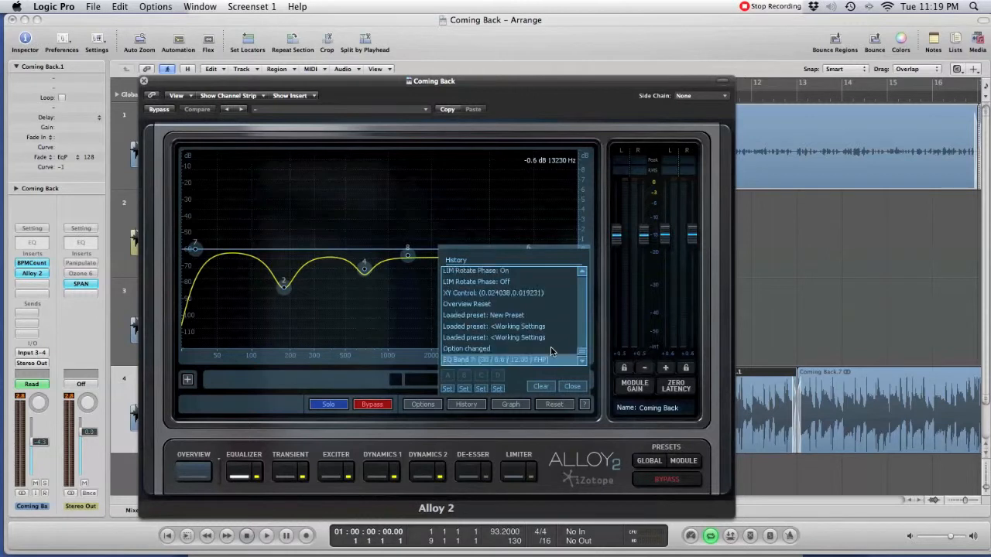
scroll(552, 352, "up", 5)
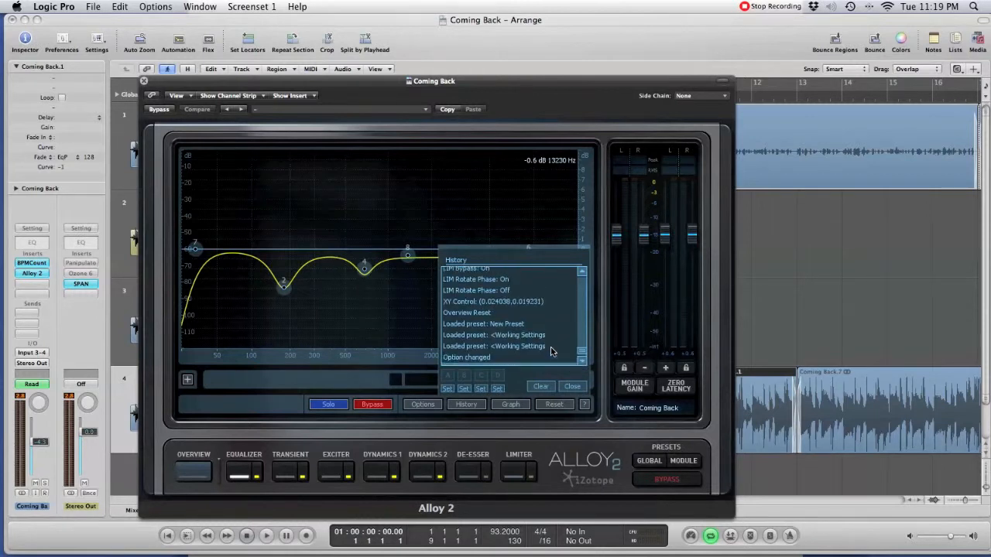
scroll(552, 352, "up", 5)
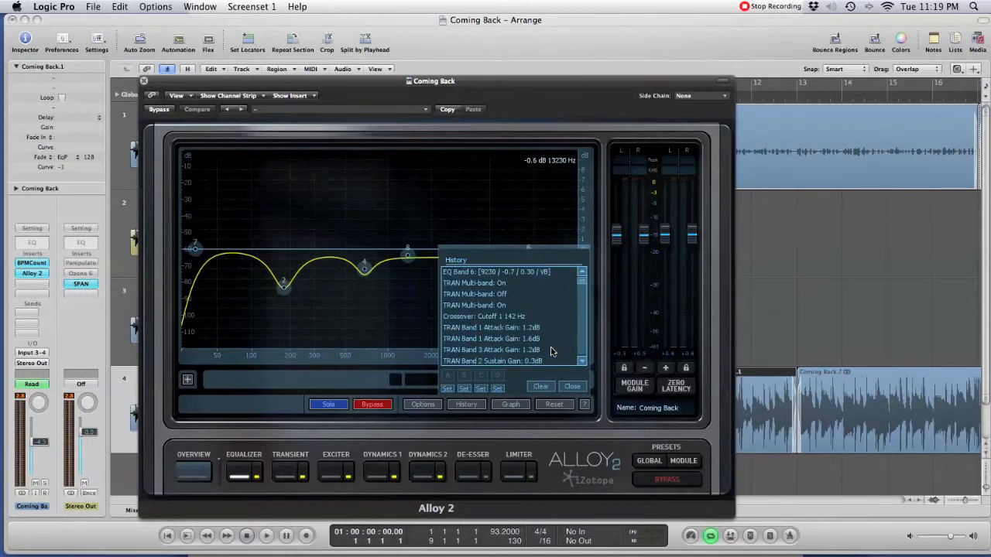
scroll(551, 352, "down", 6)
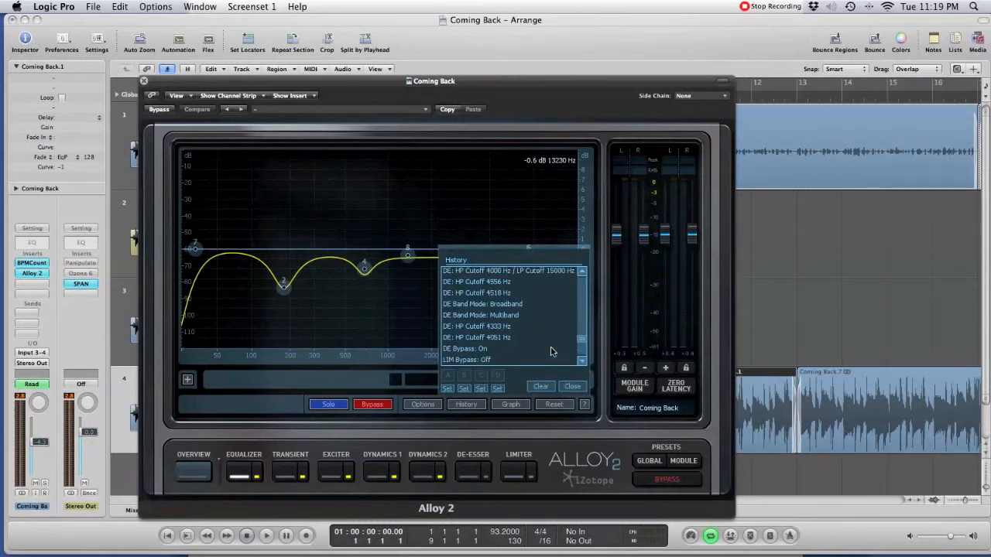
scroll(552, 352, "down", 5)
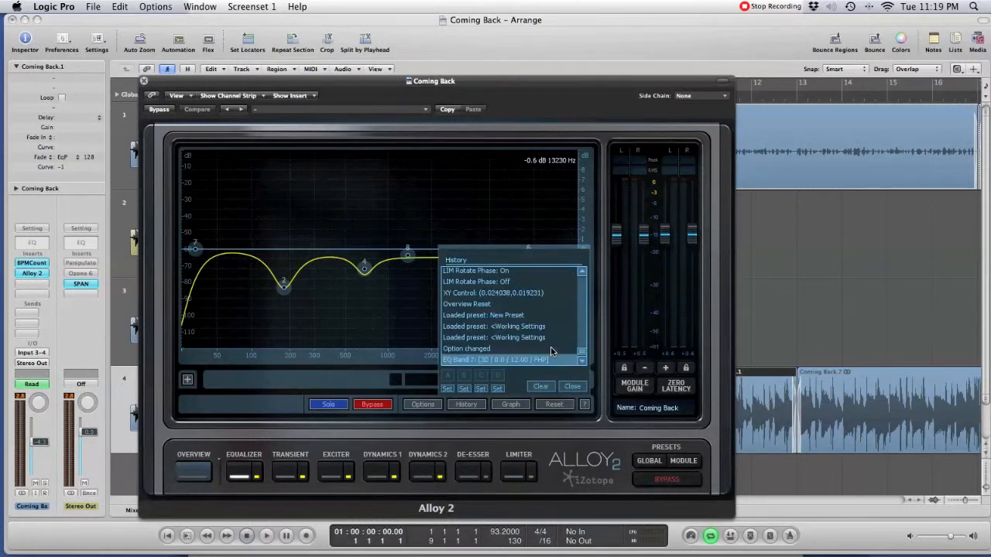
left_click(573, 386)
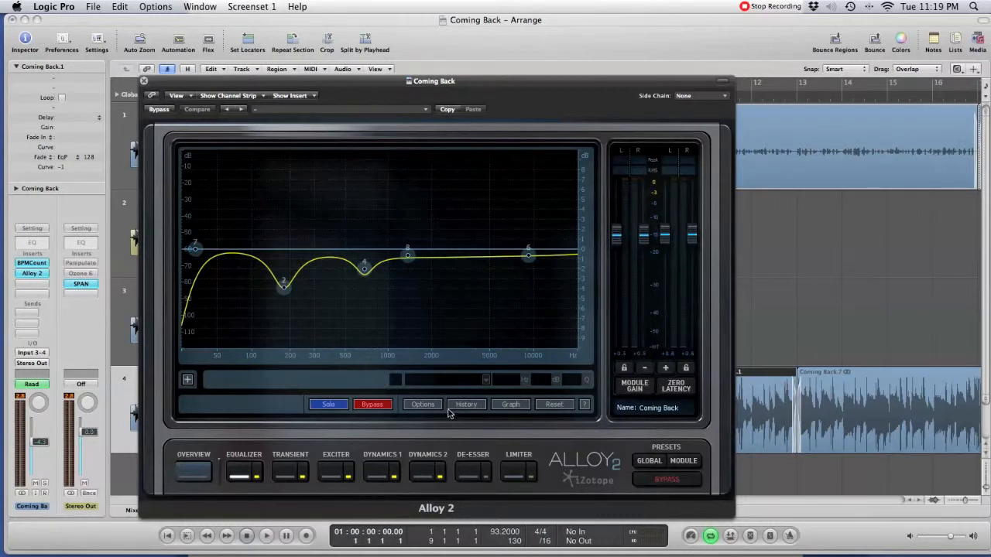
left_click(473, 406)
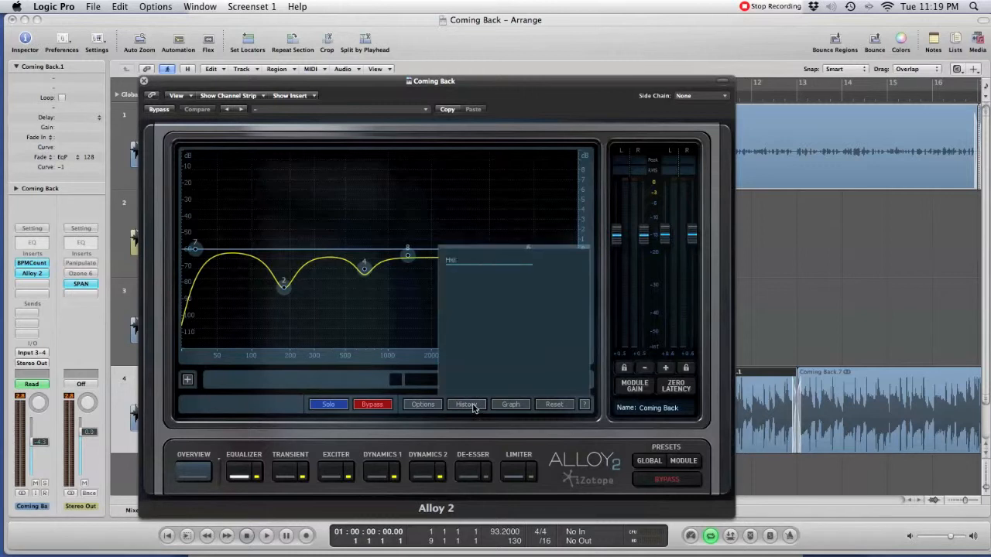
left_click(571, 386)
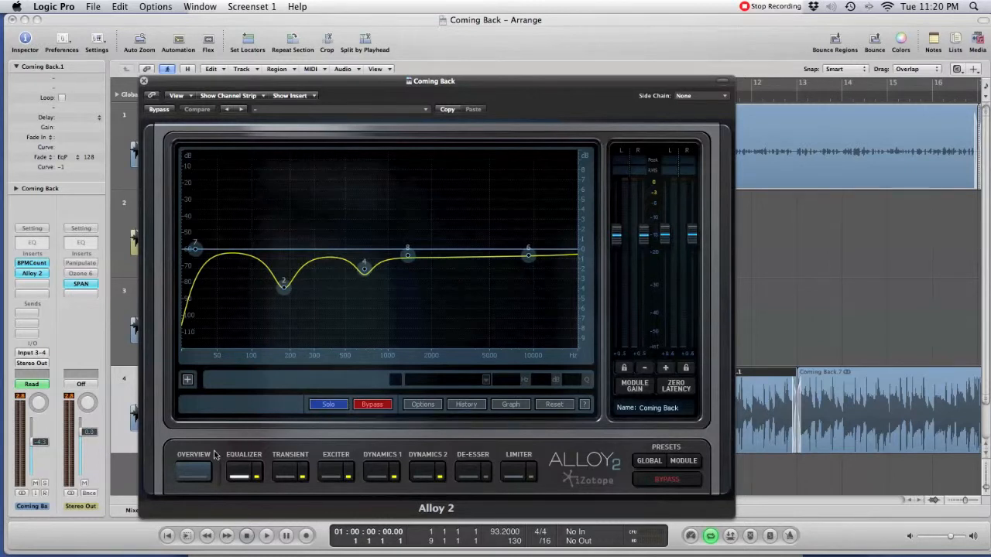
- View the overview of all modules, and inspect the settings of equalizer bands 7, 2, 4, 8 and 6
left_click(195, 472)
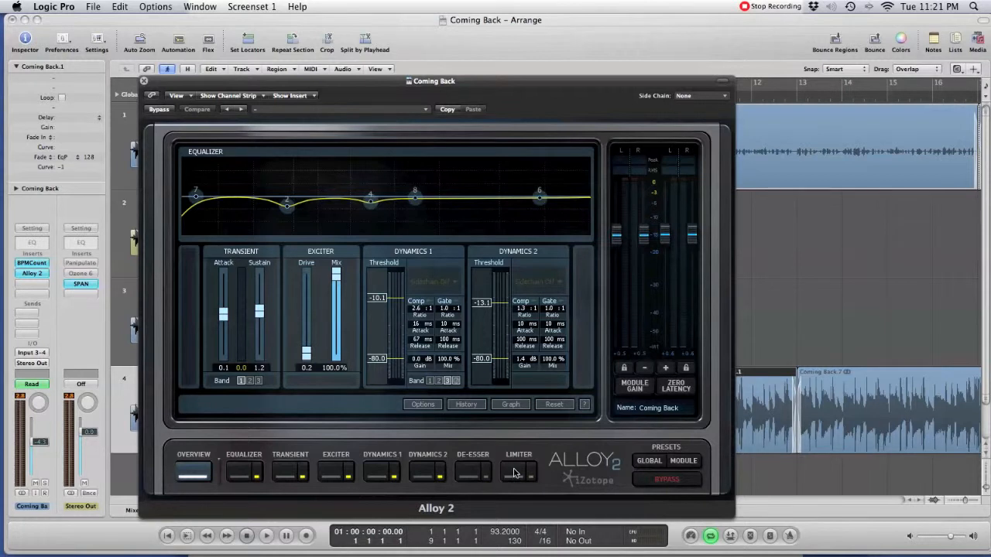
left_click(232, 473)
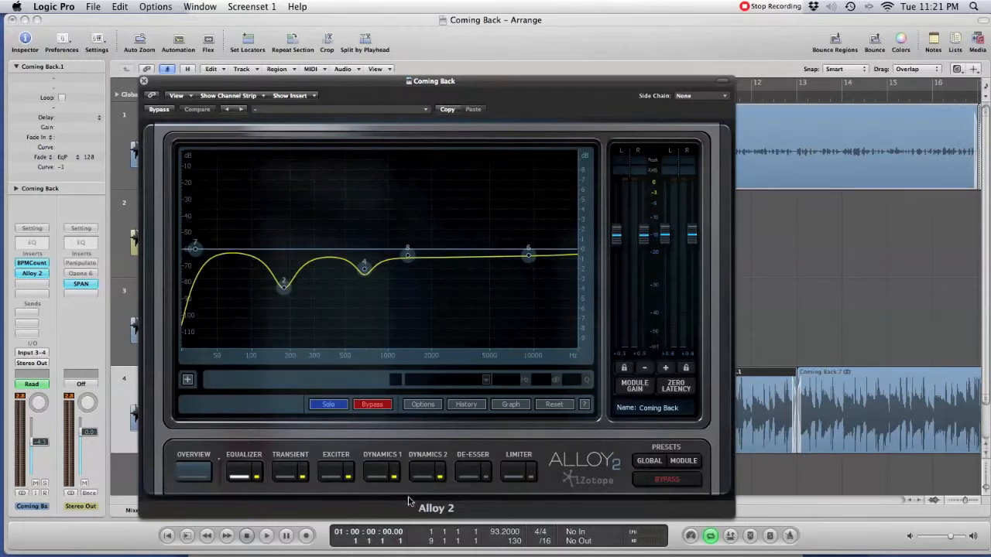
left_click(197, 251)
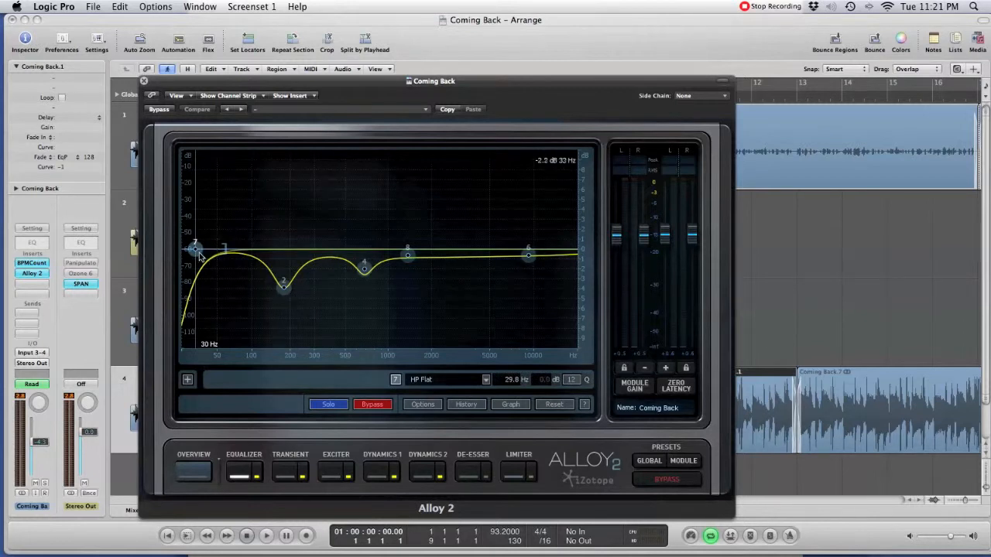
left_click(284, 285)
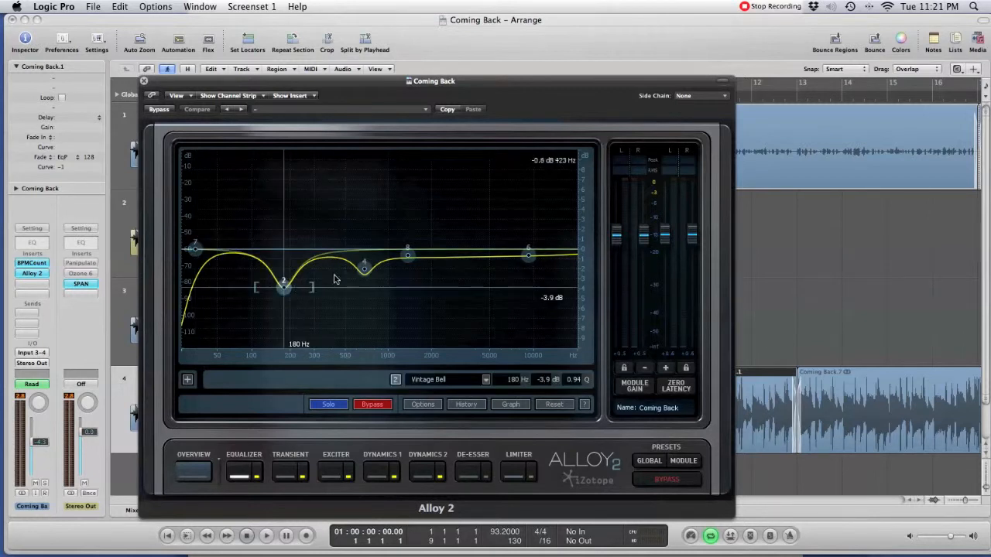
left_click(364, 268)
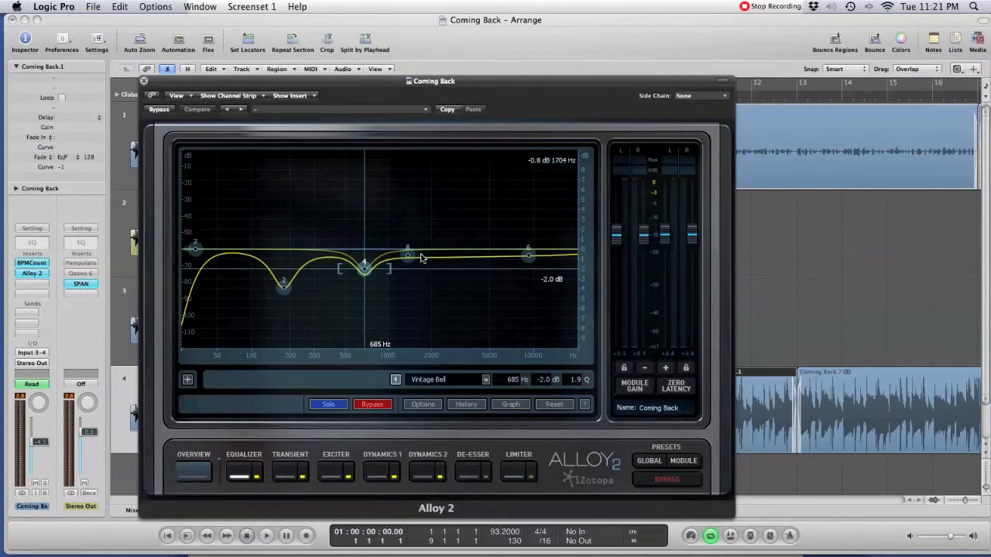
left_click(410, 256)
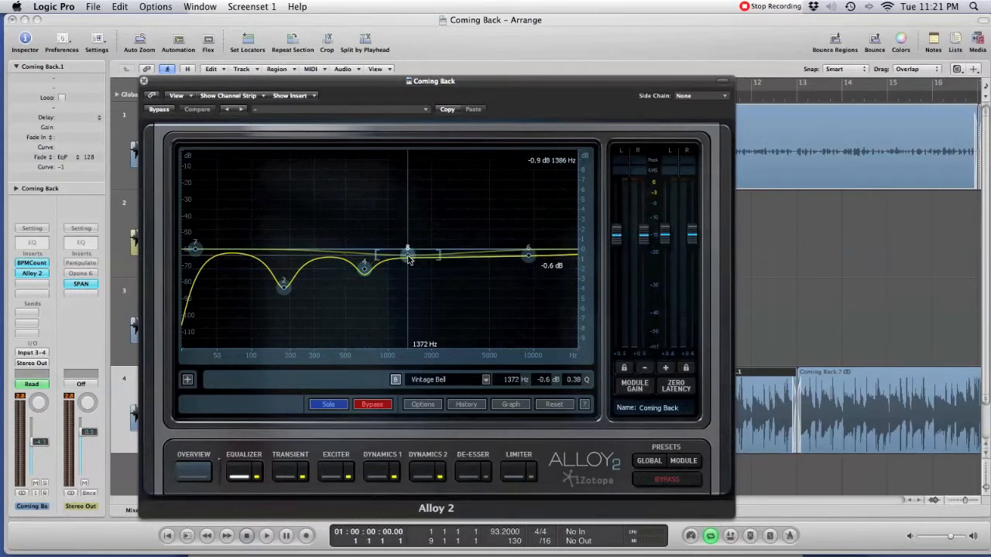
left_click(530, 257)
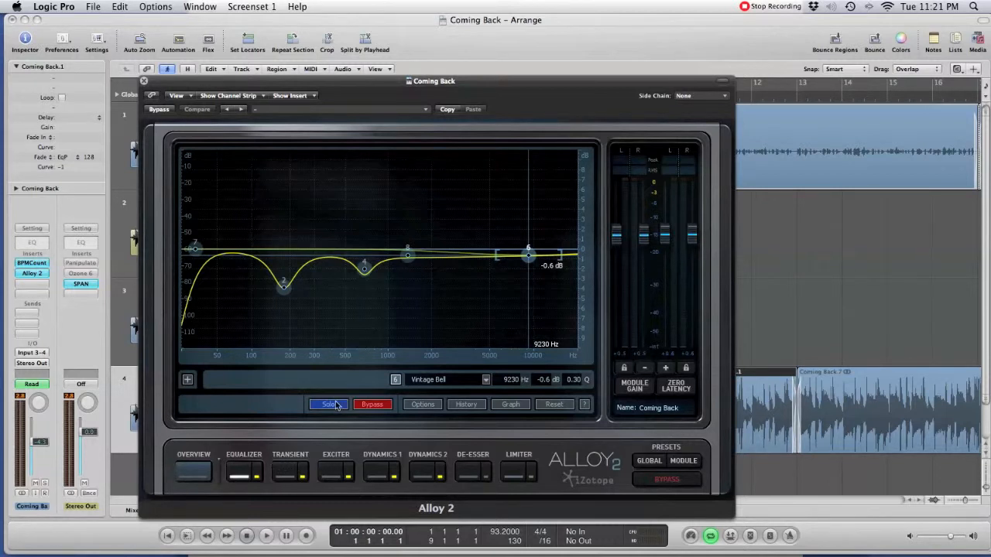
- Try the Bell filter shape on equalizer band 6 and return it to Vintage Bell
left_click(485, 380)
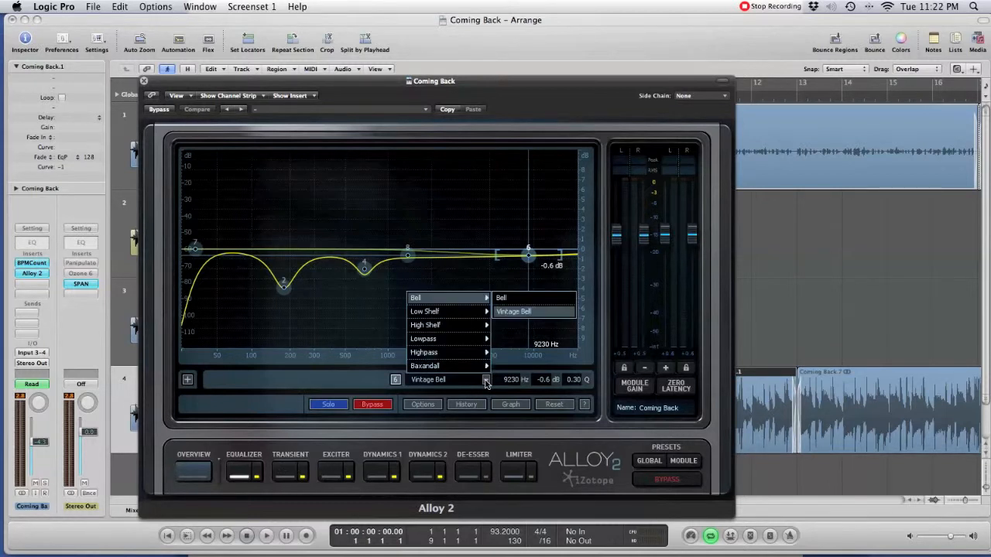
left_click(519, 302)
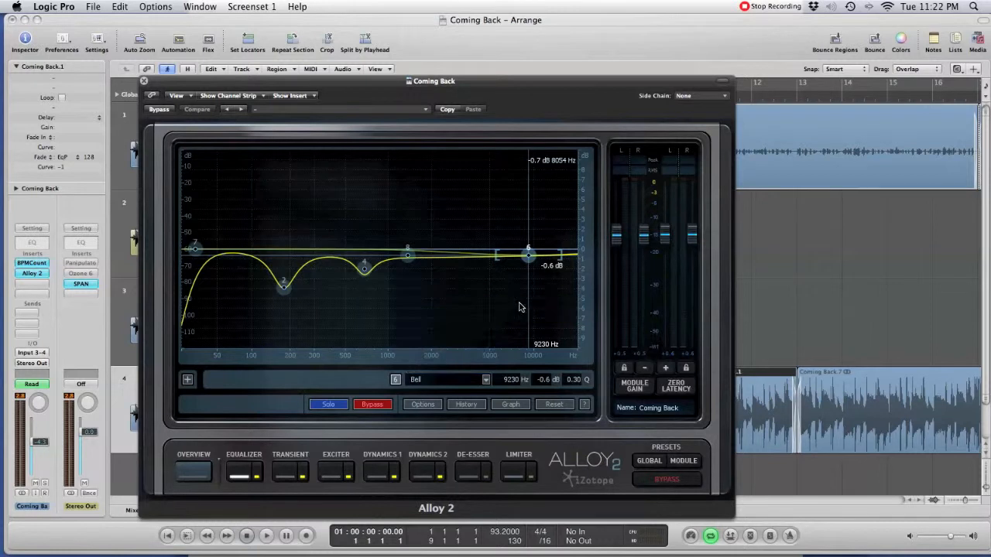
left_click(485, 379)
left_click(507, 311)
- Look through the shelf, lowpass, highpass and Baxandall filter types available for band 6 without choosing one
mouse_move(475, 316)
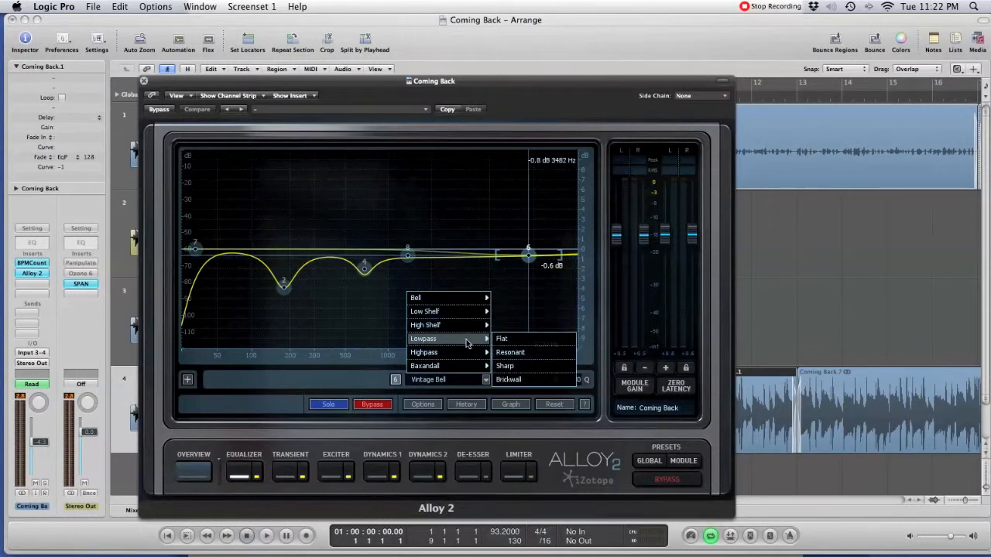
mouse_move(467, 318)
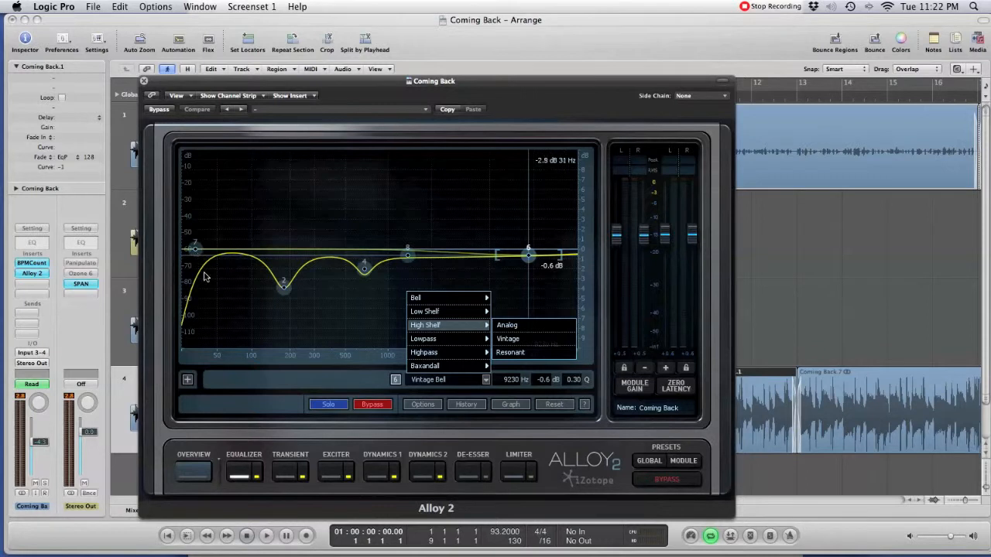
mouse_move(433, 342)
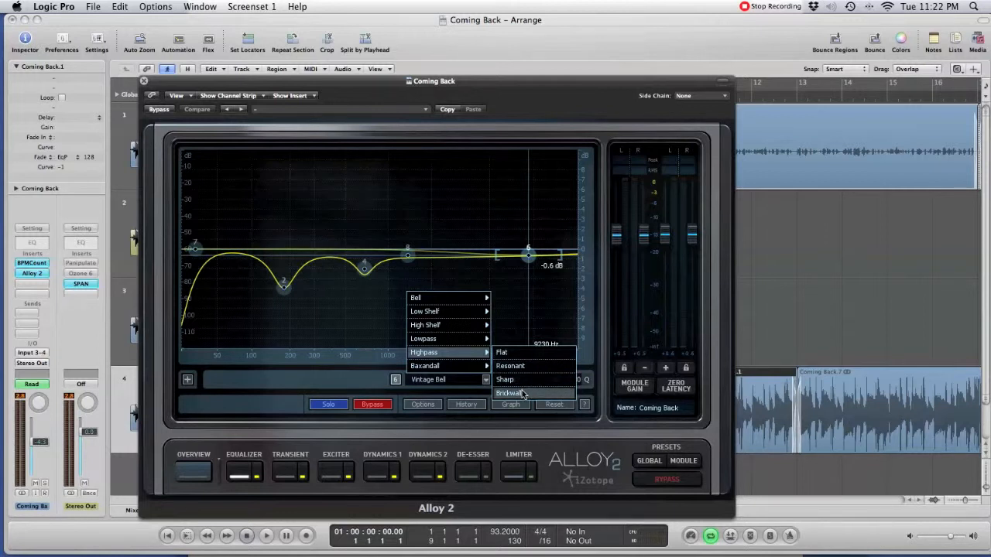
mouse_move(464, 374)
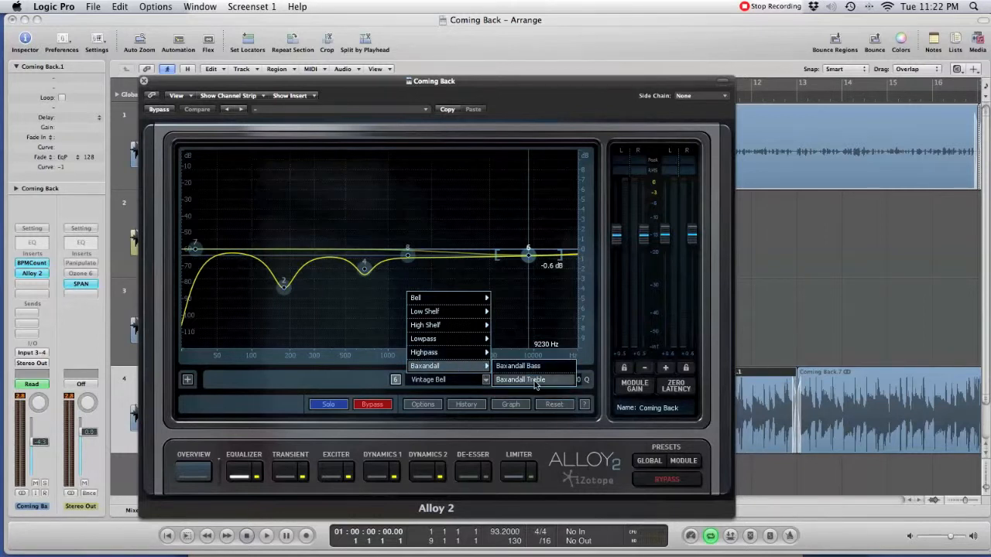
left_click(367, 382)
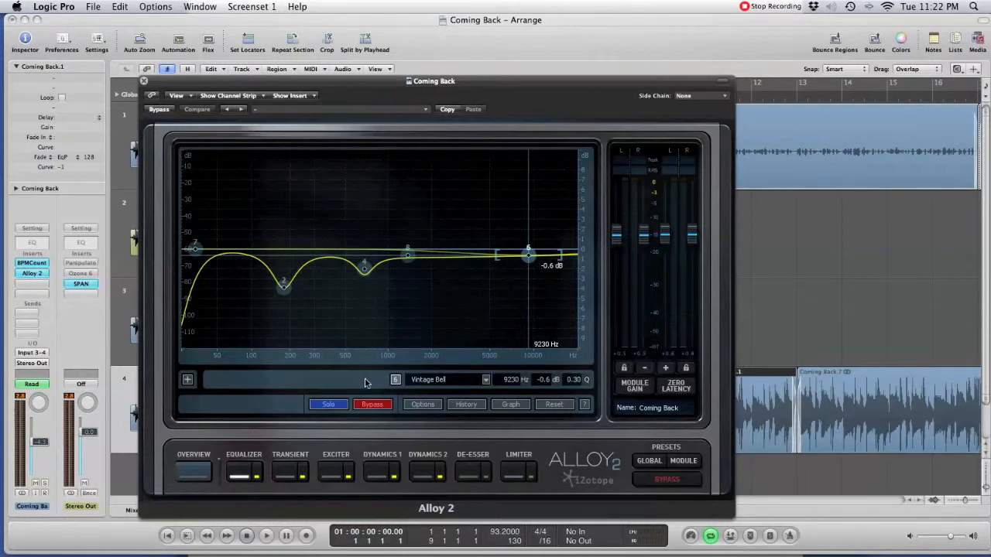
- Open the Transient module
left_click(281, 467)
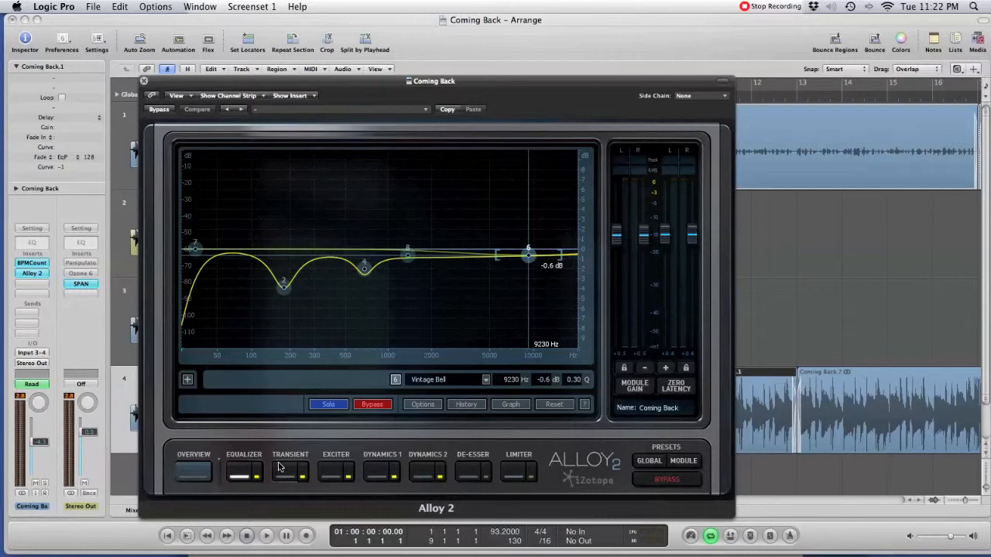